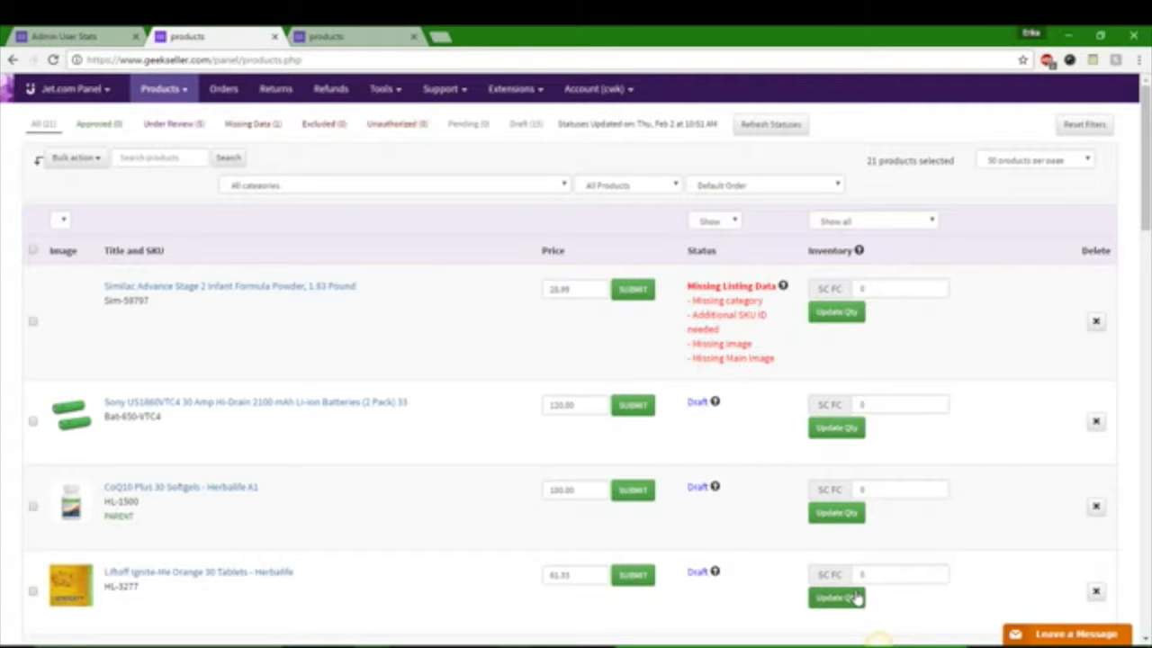
Step: Open the bulk quantity update page of the Jet.com panel and download the inventory CSV file
click(397, 90)
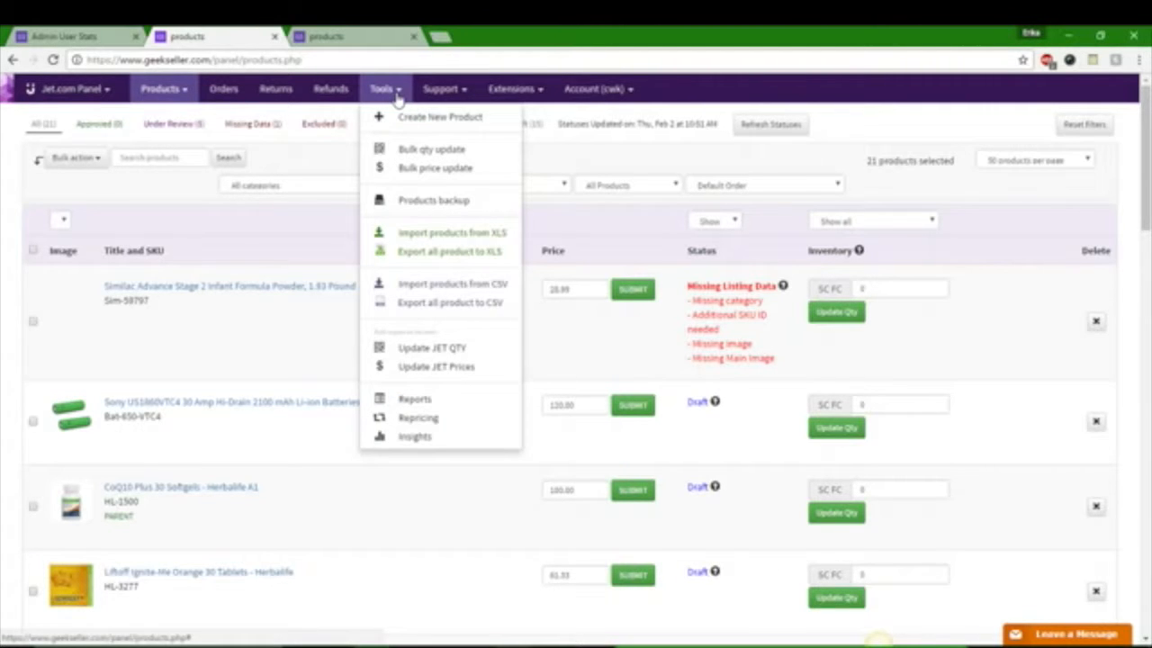
click(404, 160)
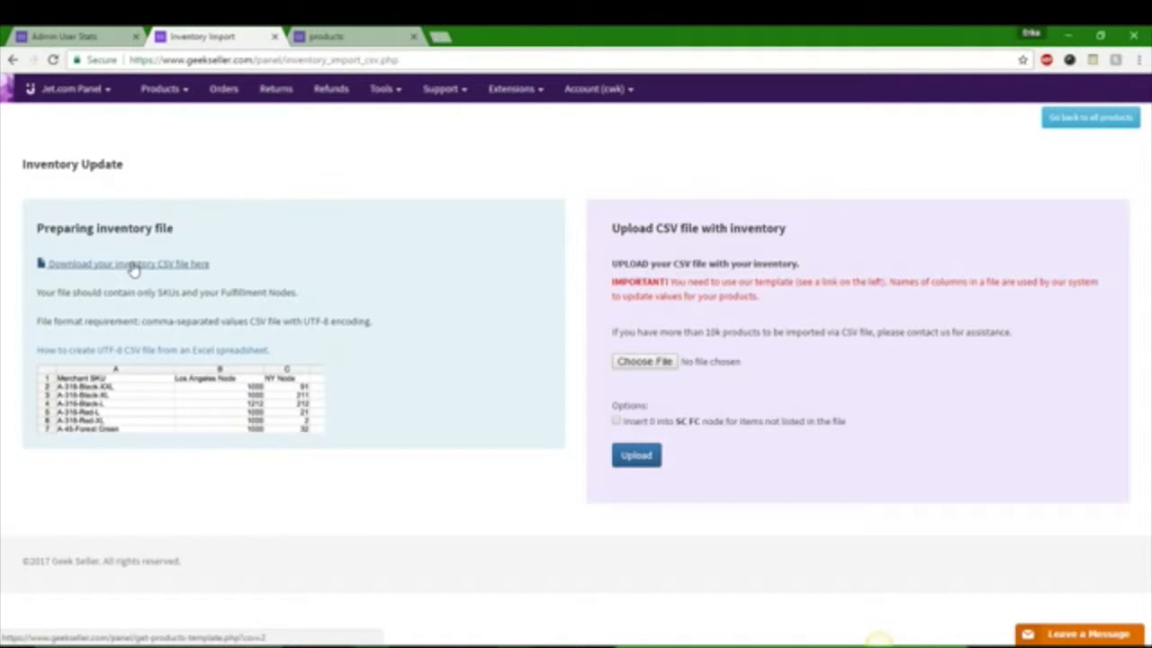
click(132, 265)
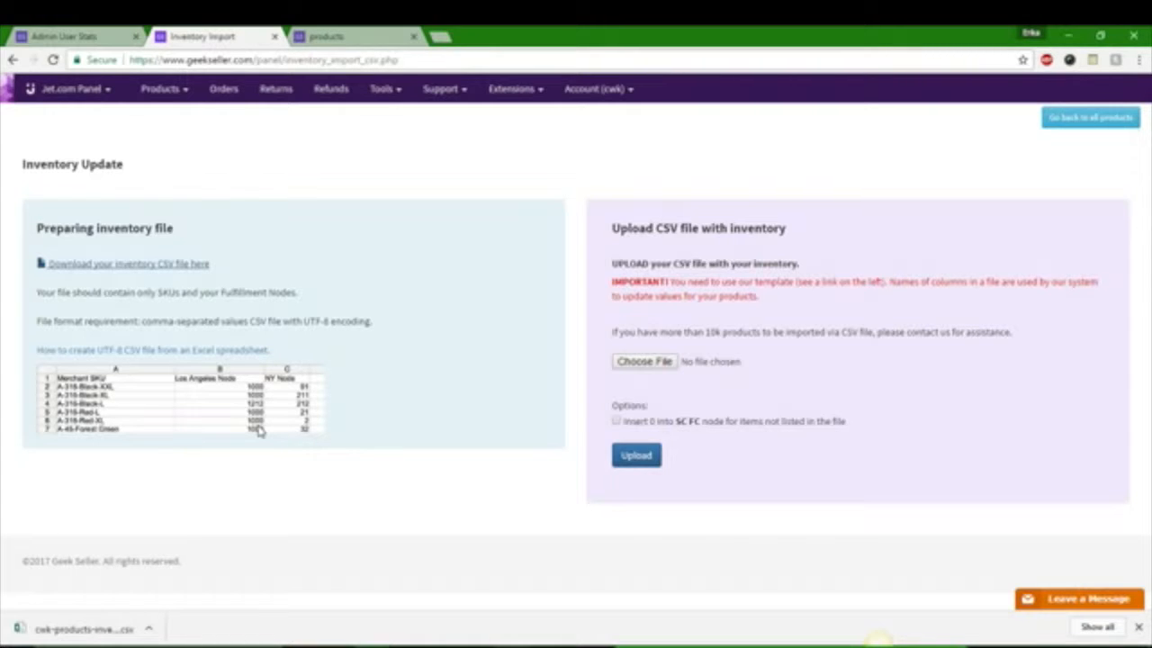
Step: Open the downloaded inventory CSV in a maximized Excel window and fit column A to its Merchant SKU contents
click(47, 632)
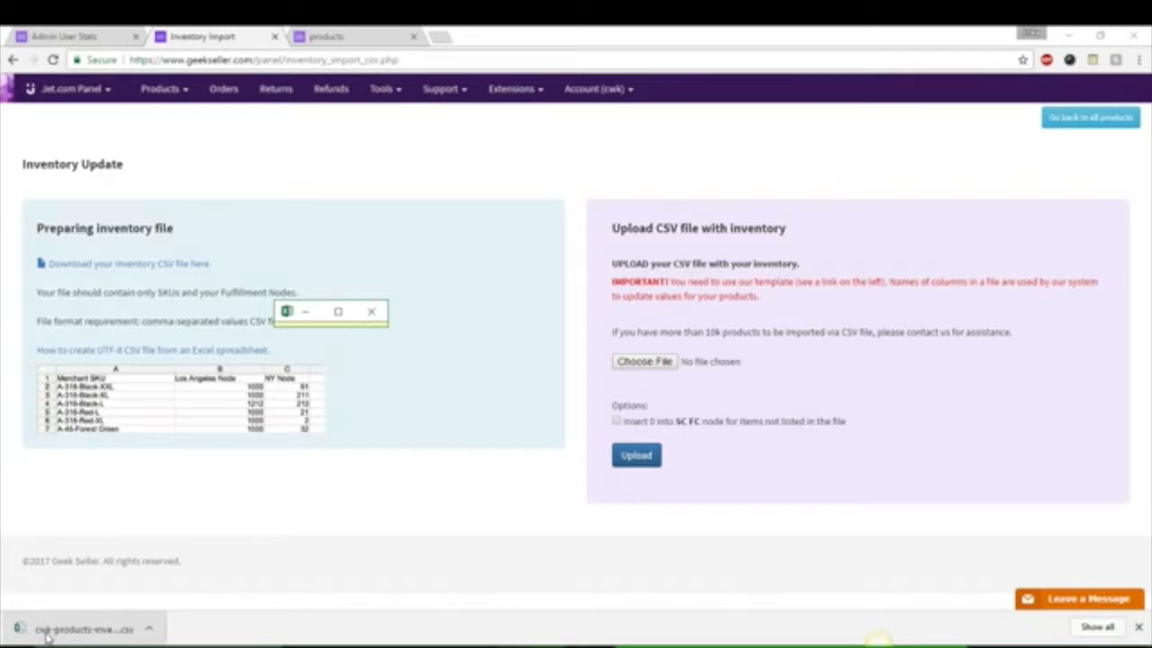
click(336, 313)
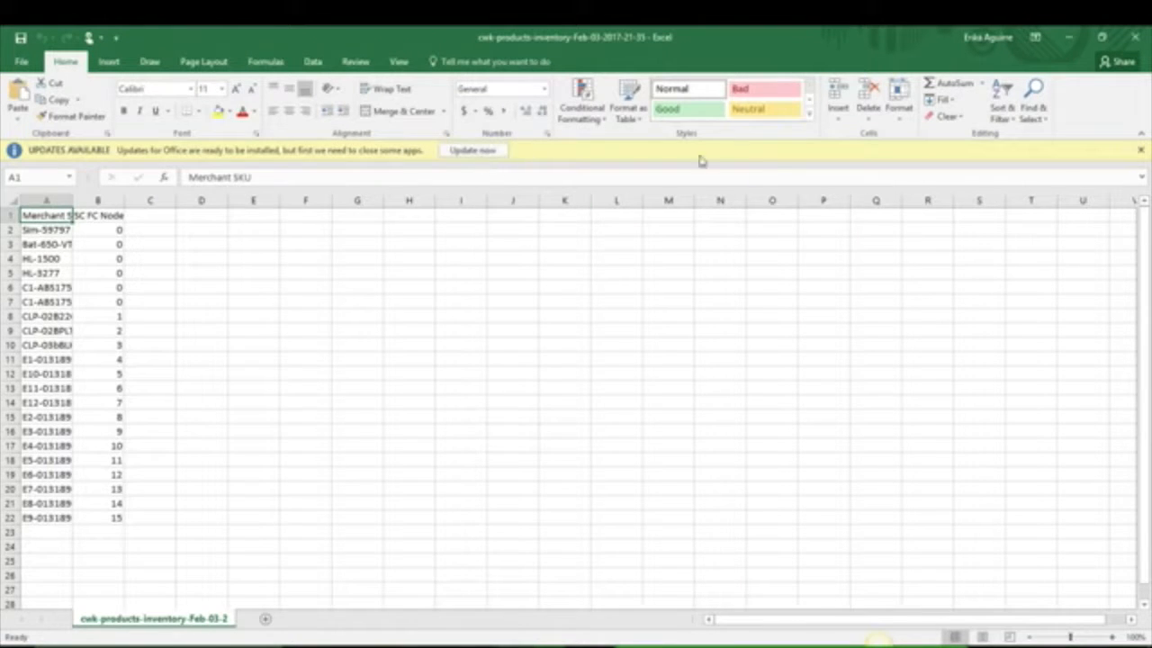
click(1140, 151)
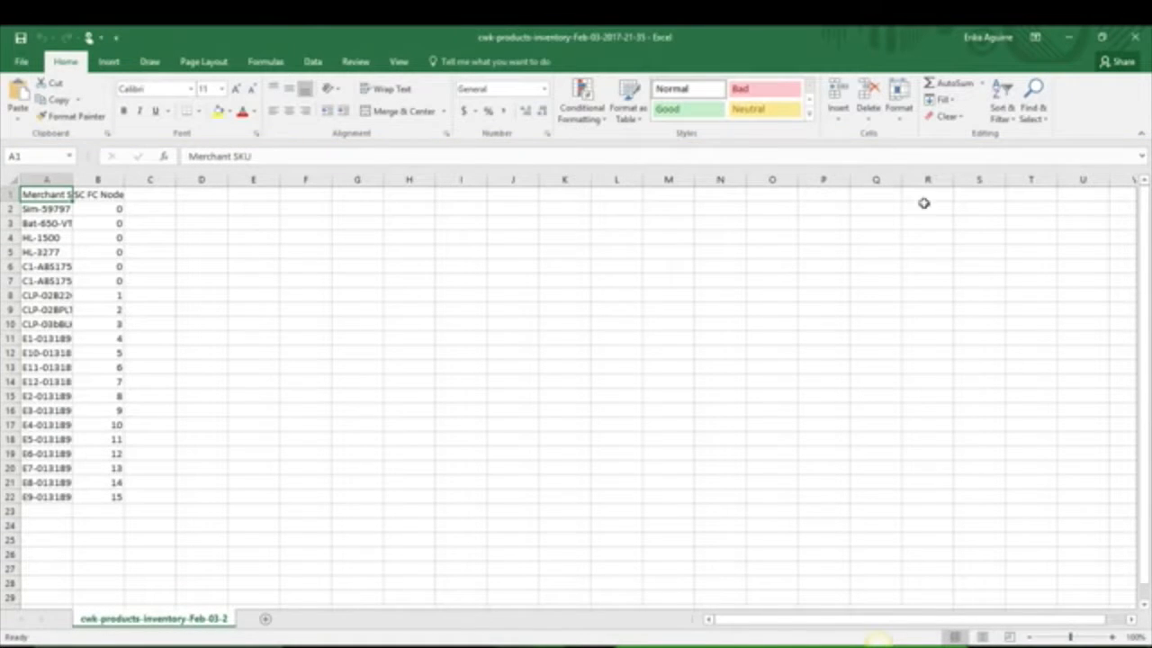
double_click(72, 179)
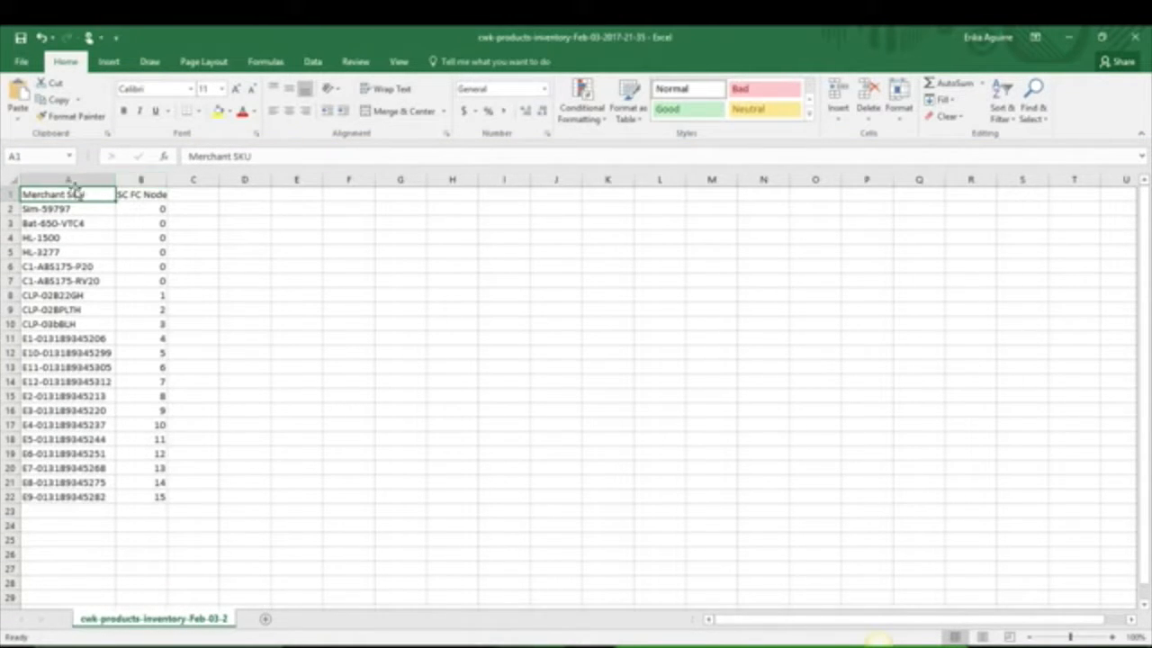
click(137, 194)
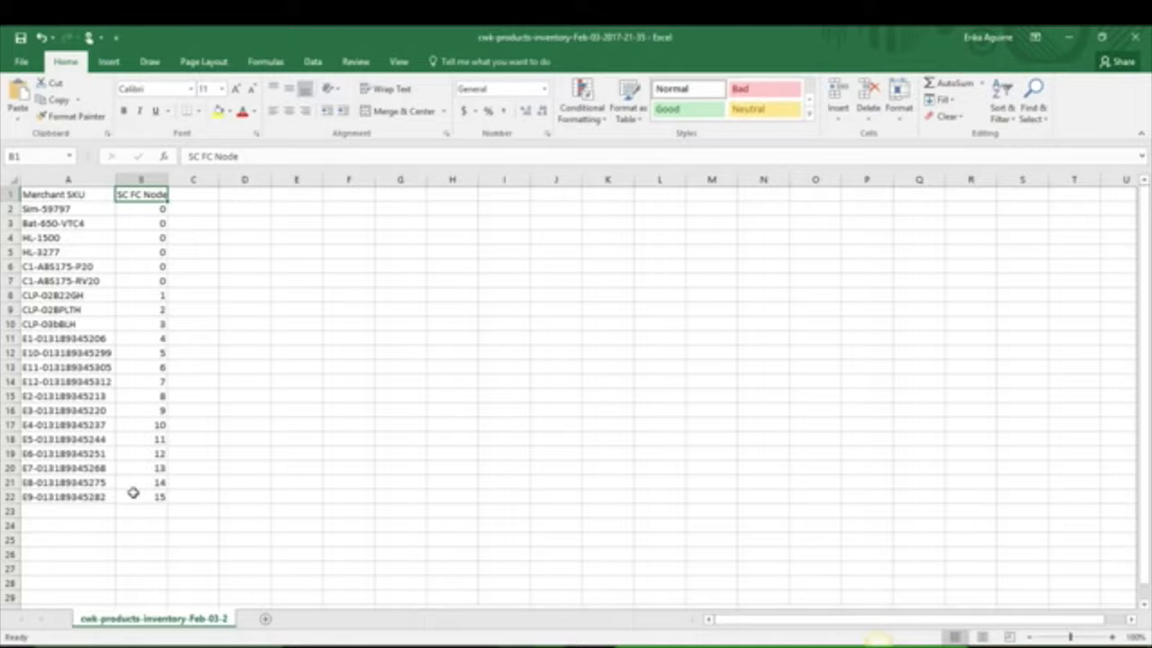
Step: Delete entire rows 8 to 22 from the inventory sheet
drag(93, 302, 132, 497)
key(BackSpace)
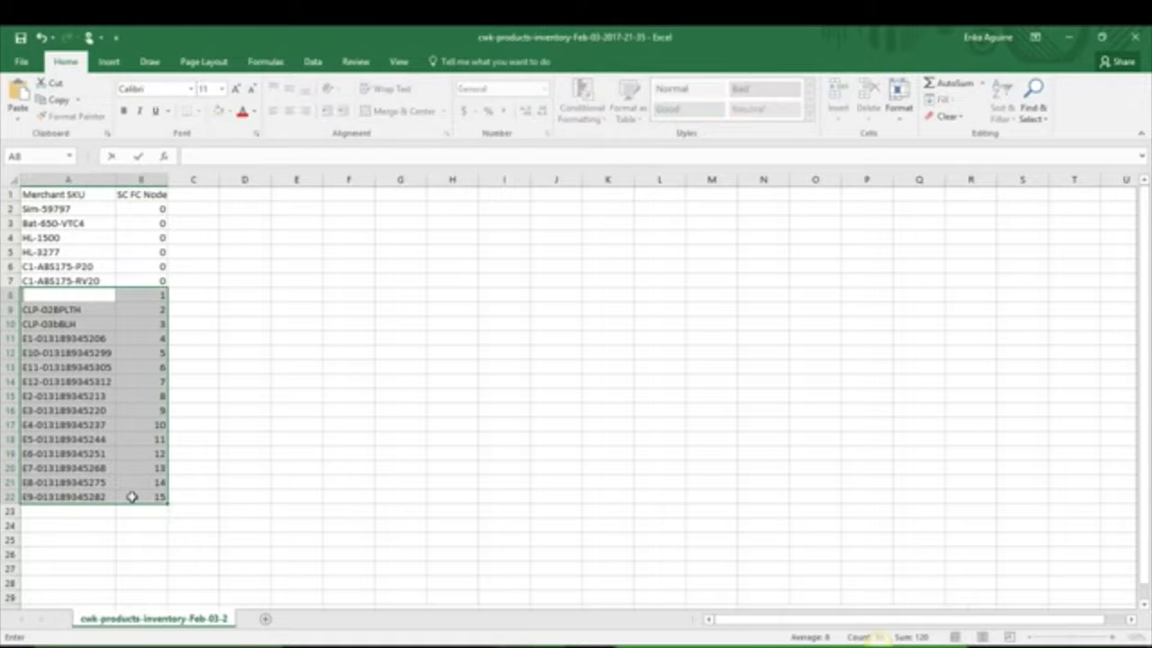
right_click(88, 405)
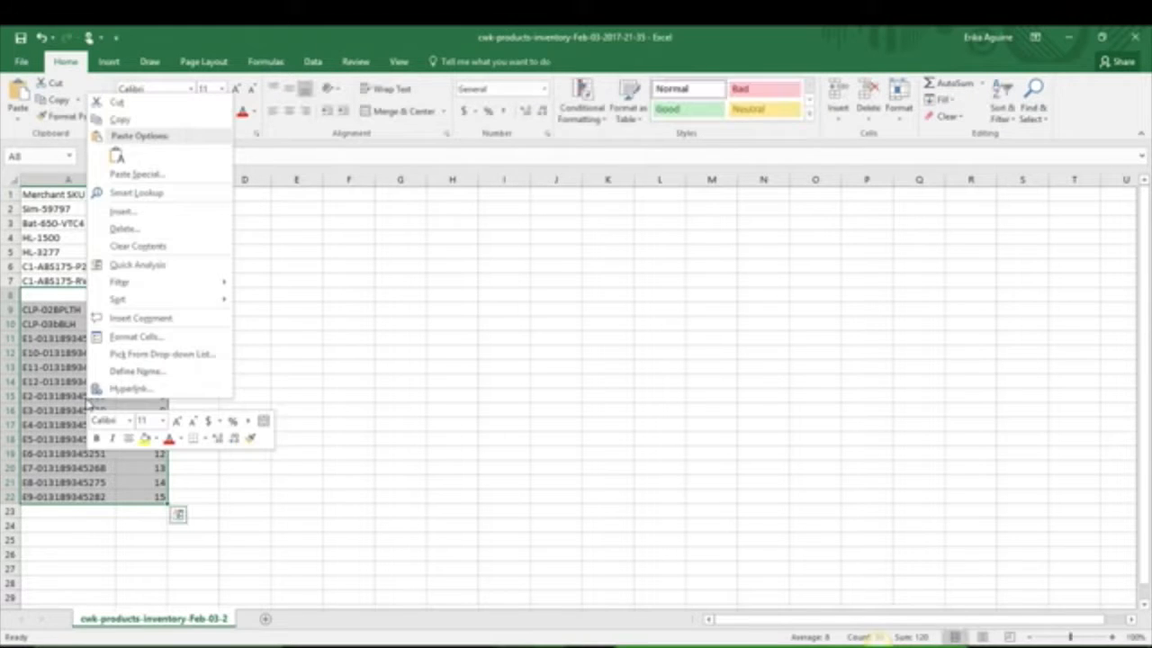
click(137, 231)
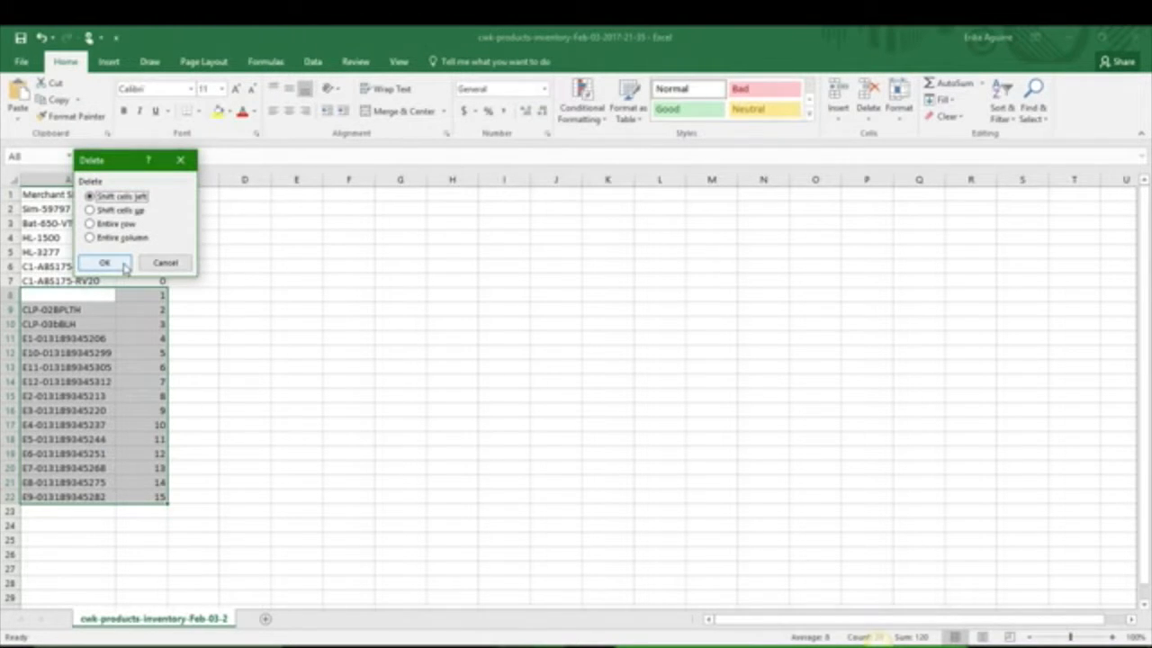
click(123, 239)
click(117, 224)
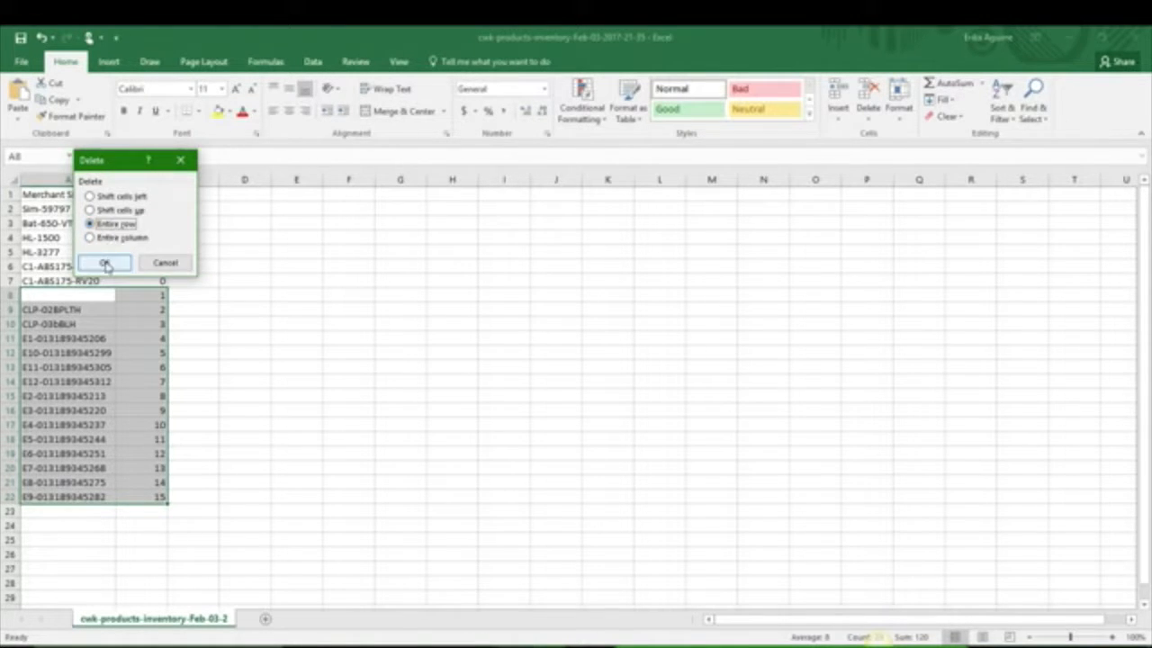
click(106, 265)
click(246, 299)
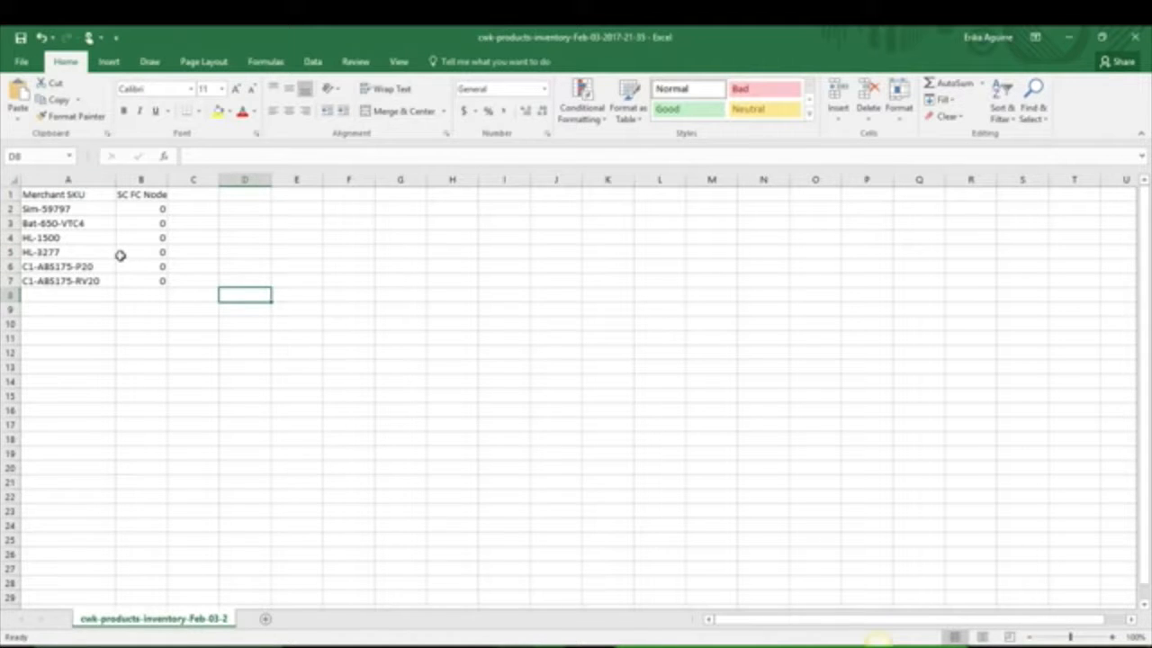
Step: Undo the deletion of rows 8 to 22 and restore the cleared SKU in A8
key(Home)
key(ctrl+v)
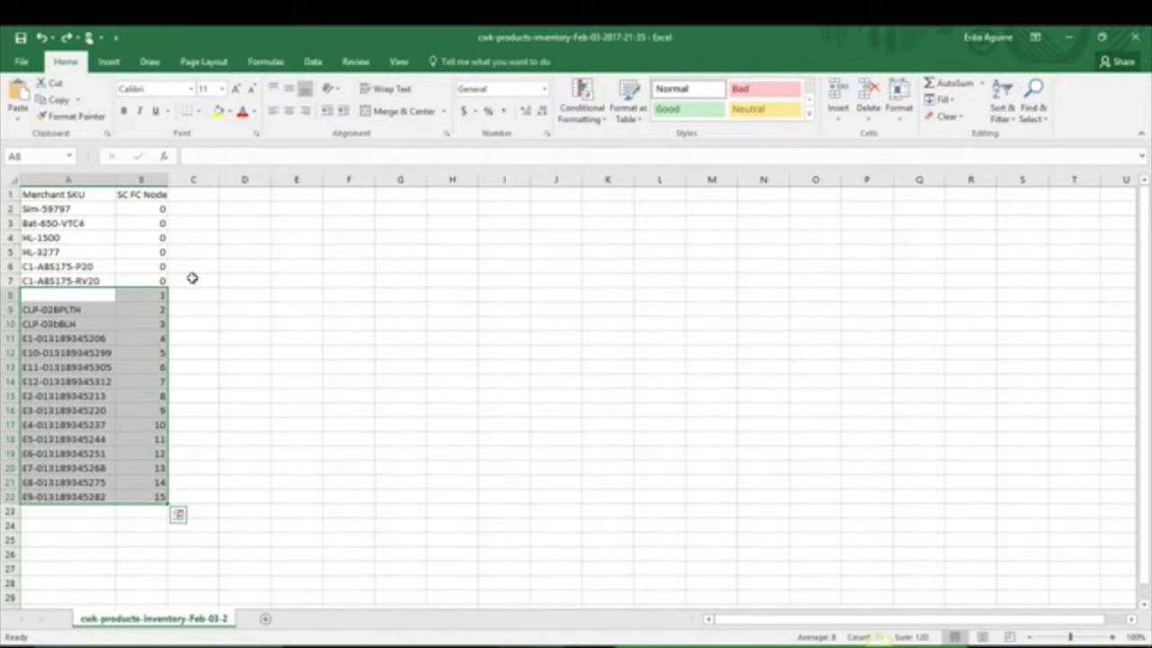
click(192, 280)
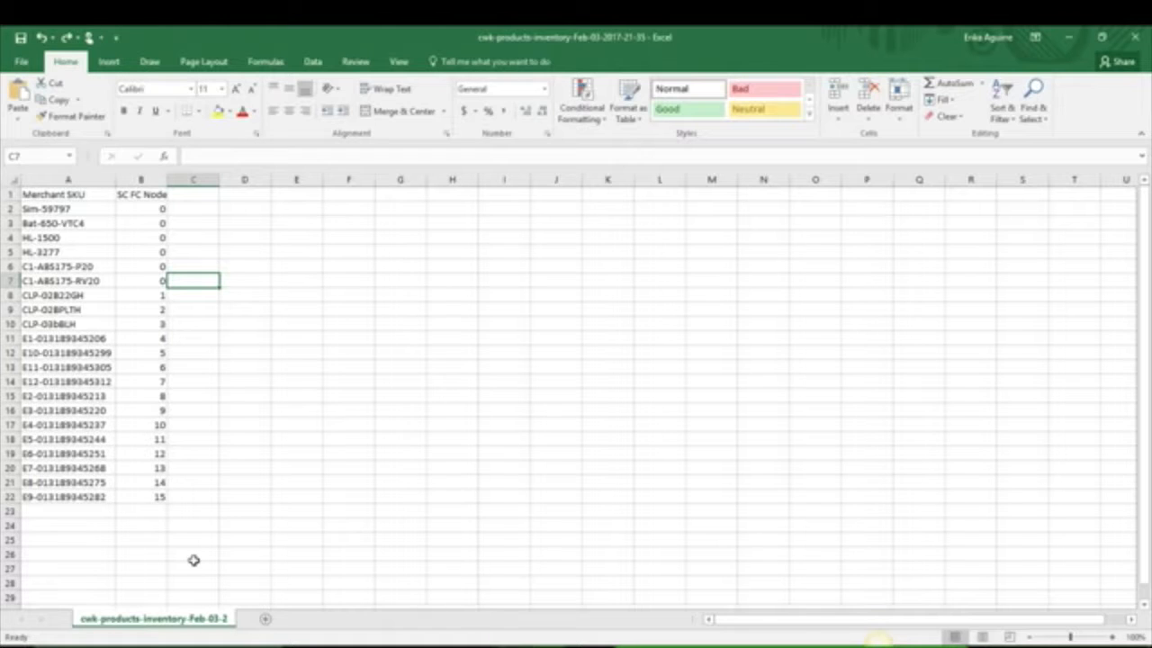
Step: Set the SC FC Node quantity in B2 to 25 and copy it down through B22
click(150, 209)
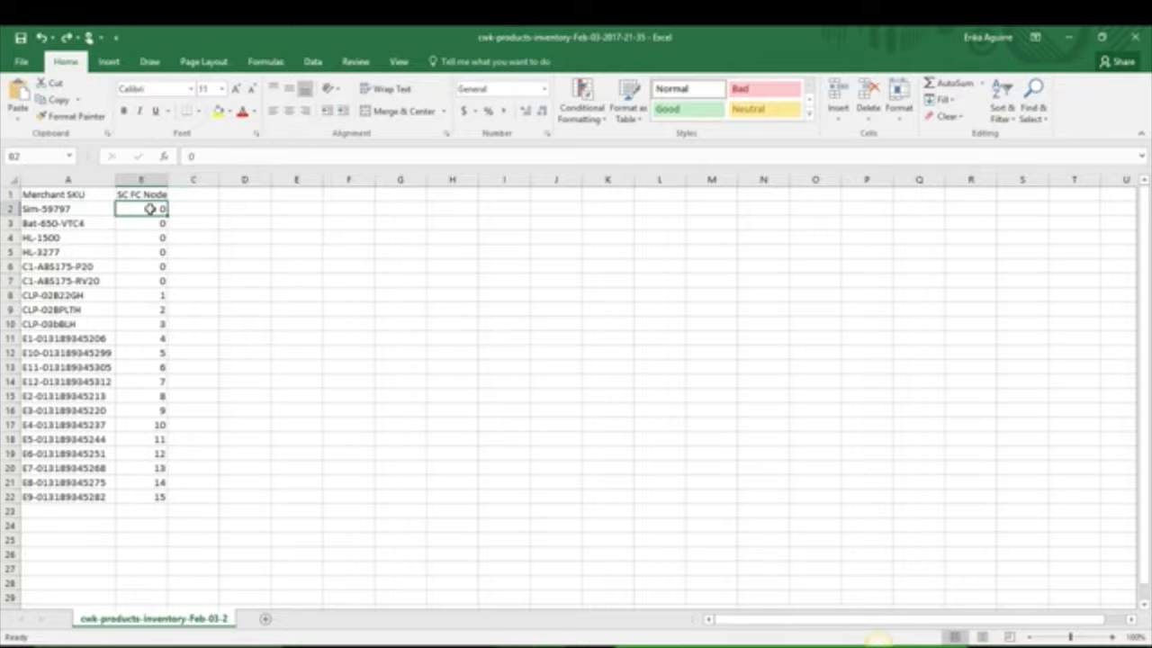
text(25)
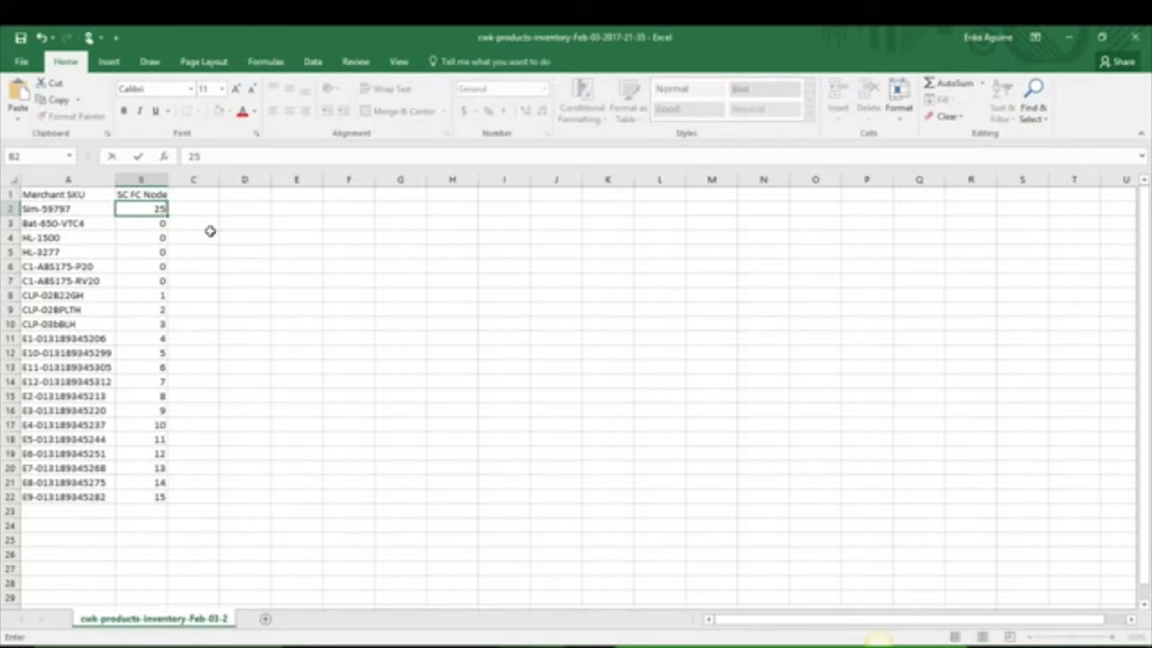
click(209, 235)
click(160, 209)
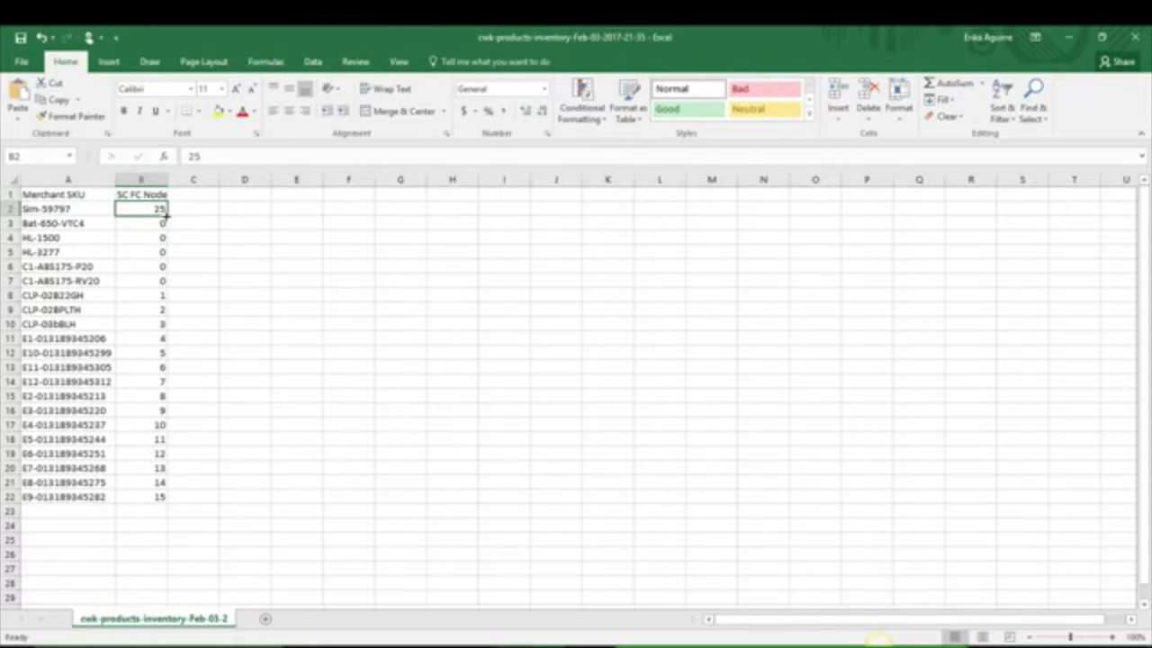
drag(167, 215, 174, 505)
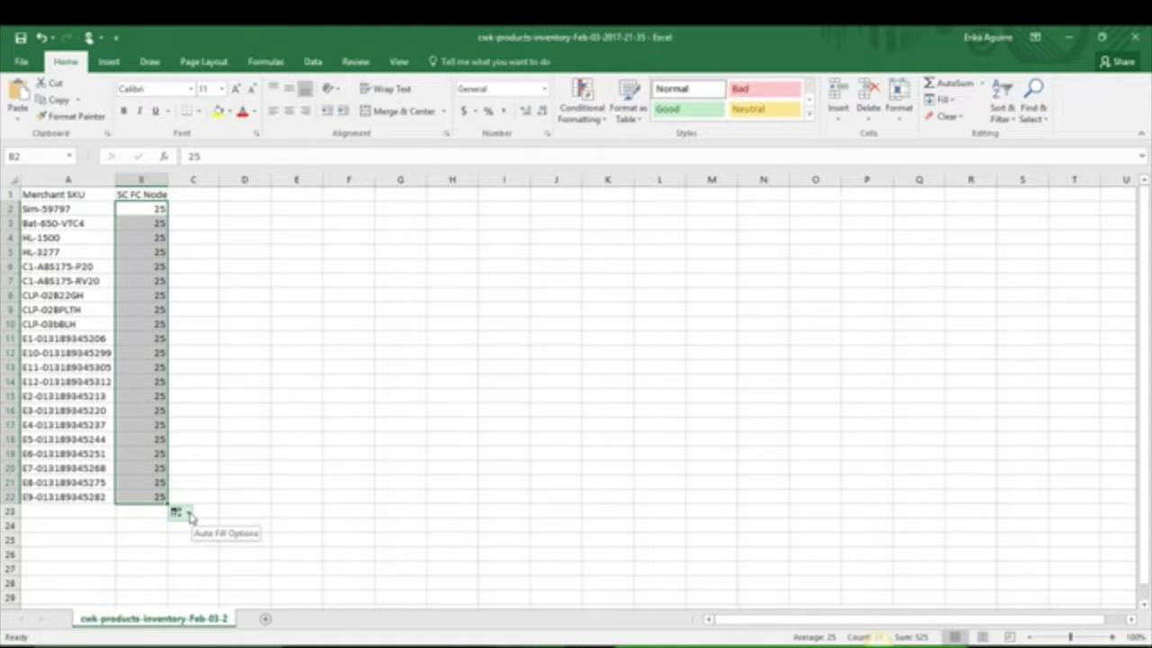
click(188, 514)
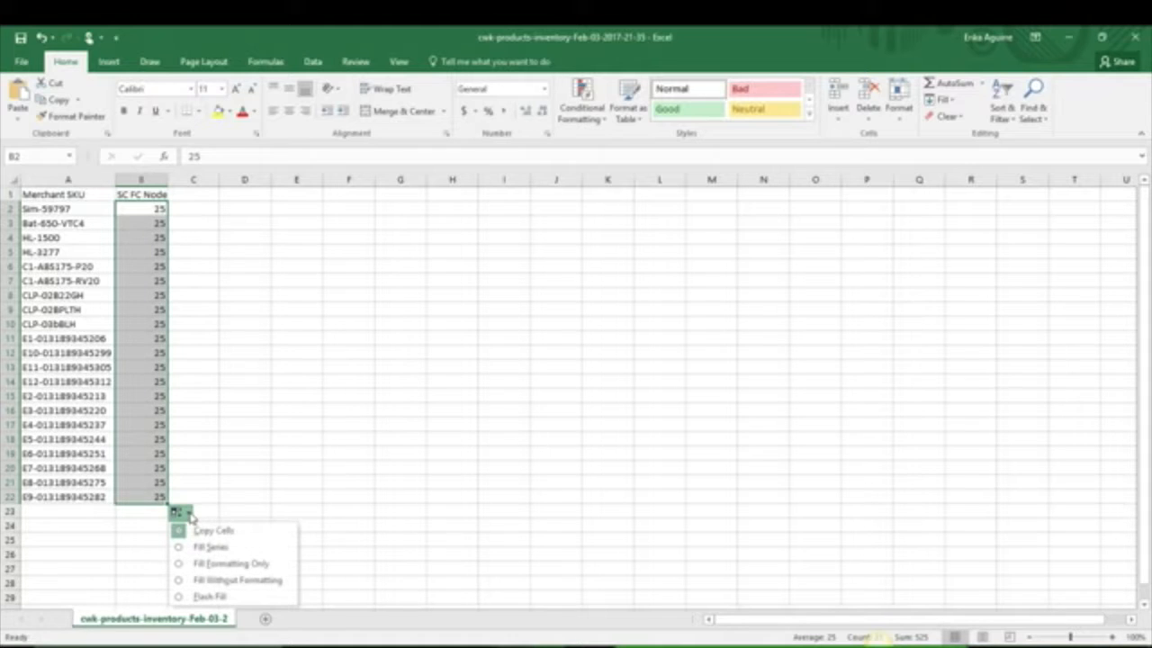
click(223, 481)
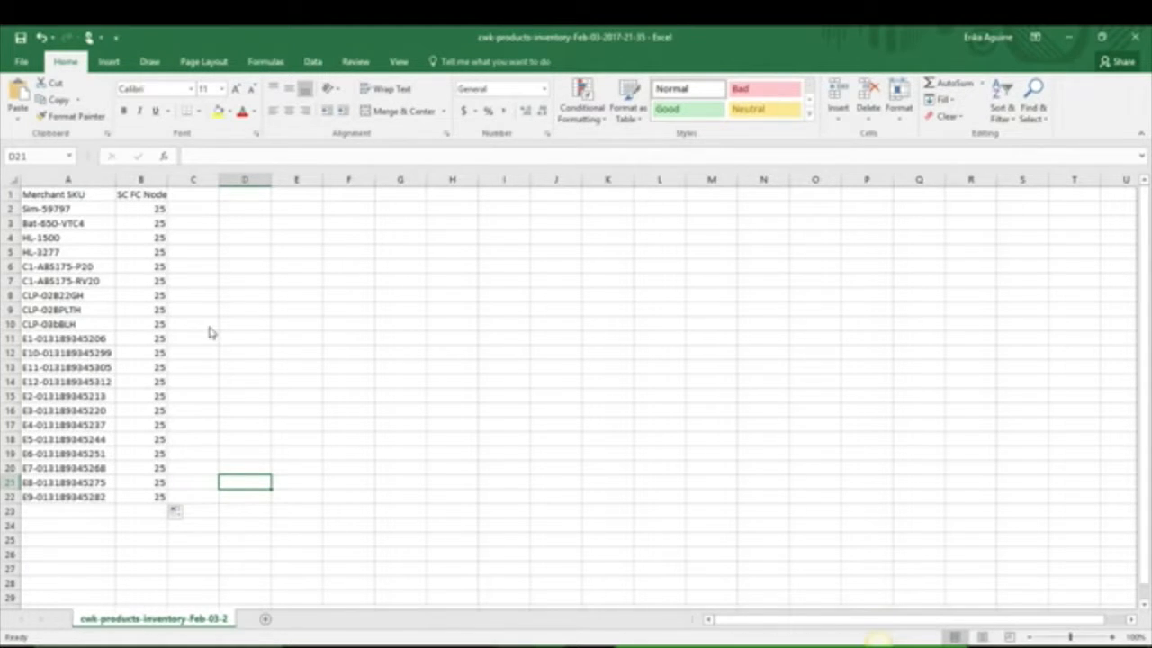
Step: Save the edited inventory CSV and minimize Excel to return to the Inventory Update page in the browser
key(ctrl+s)
click(510, 388)
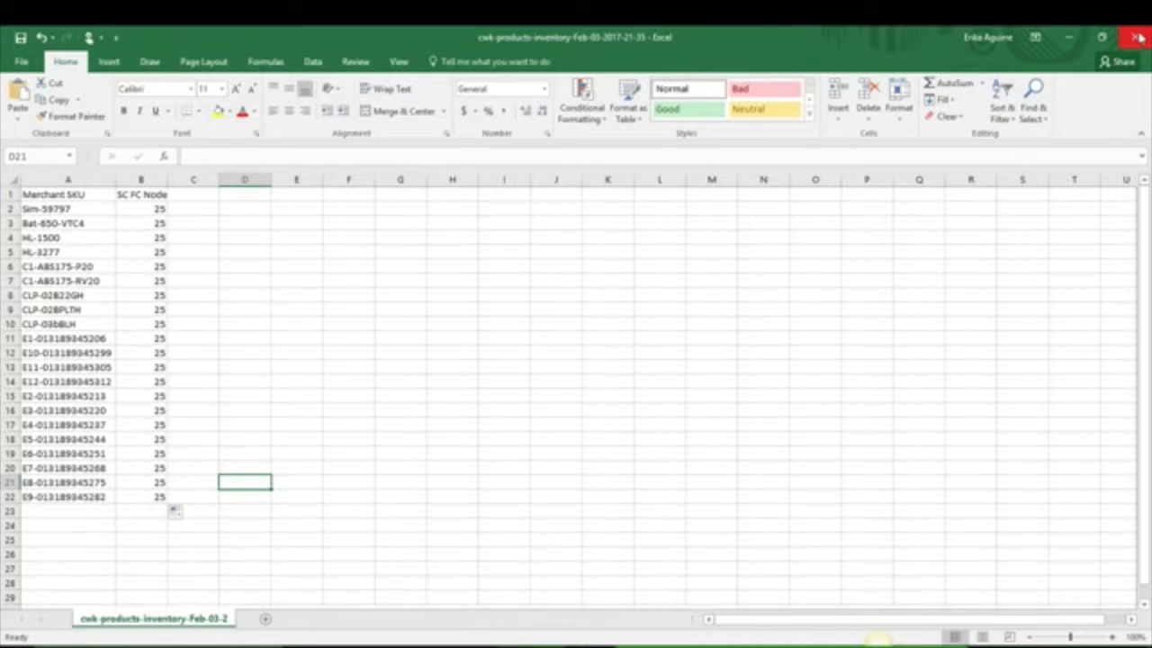
click(1069, 40)
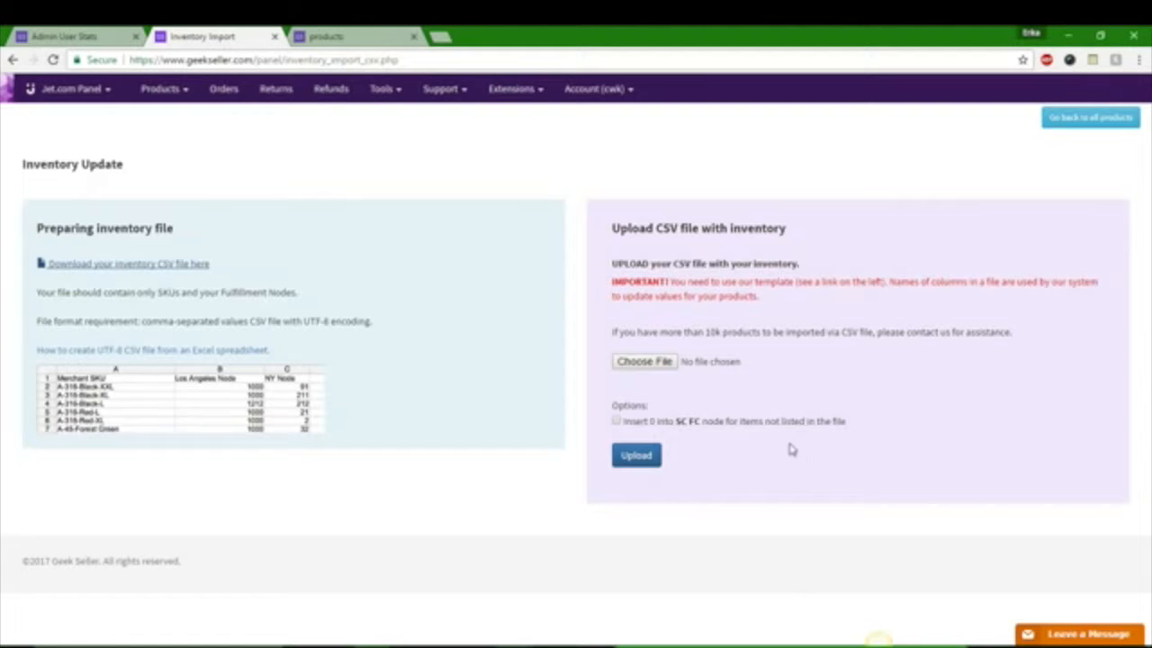
click(655, 362)
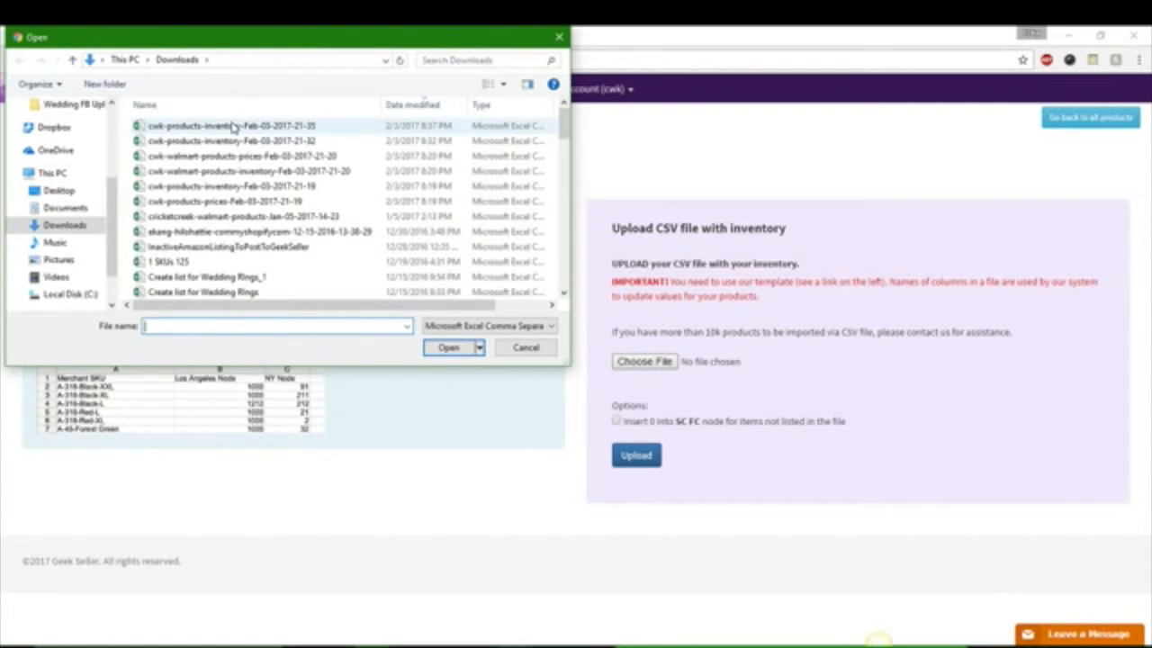
click(234, 125)
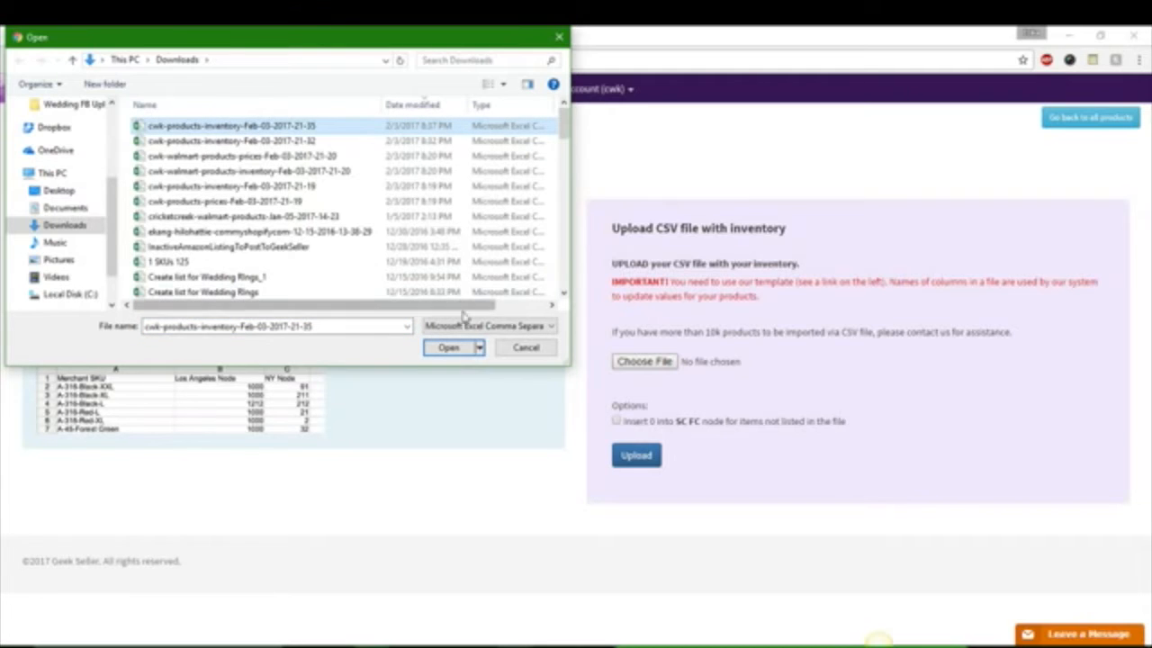
click(449, 349)
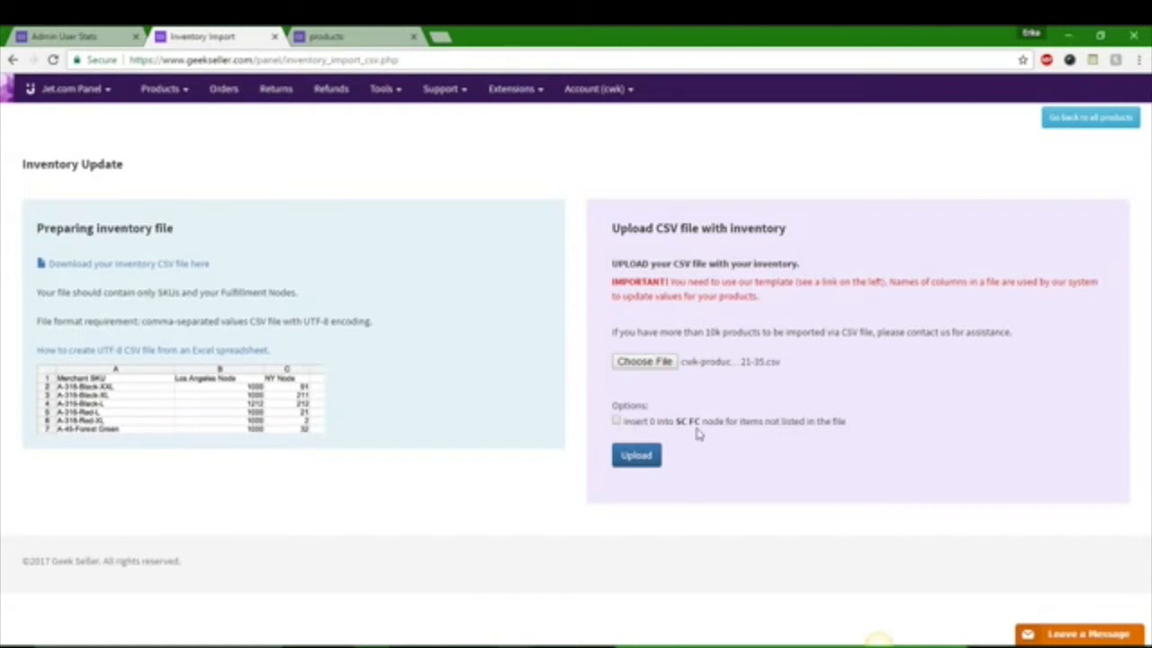
click(638, 456)
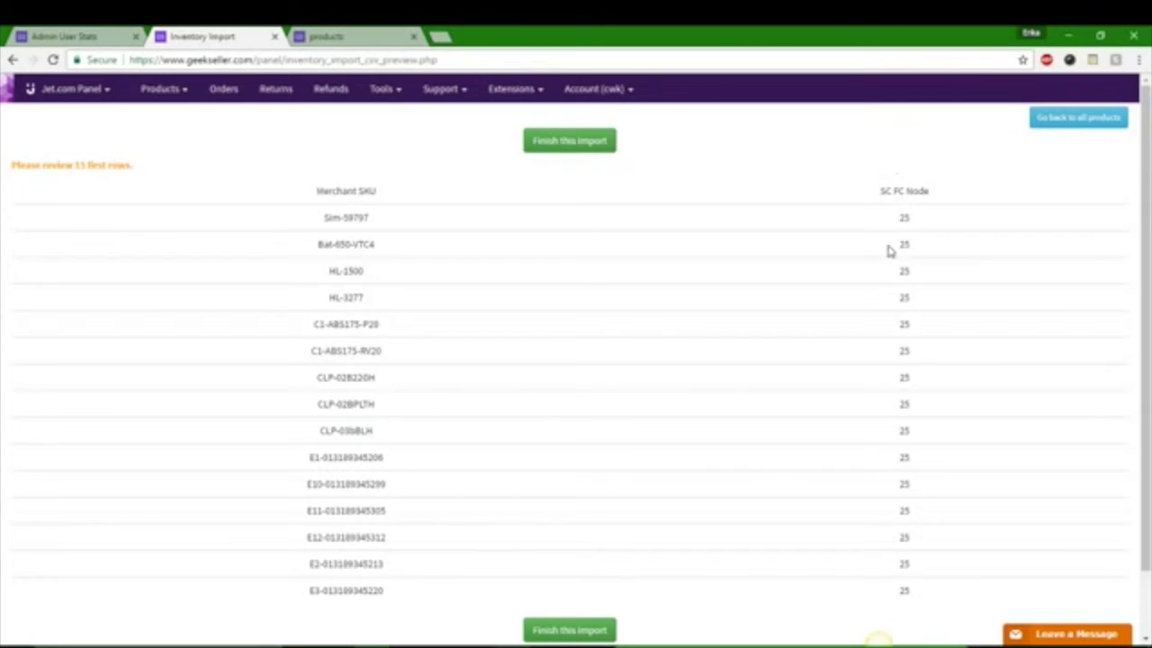
Step: Finish the import by submitting the new inventory levels to JET, and return to the product list
click(569, 144)
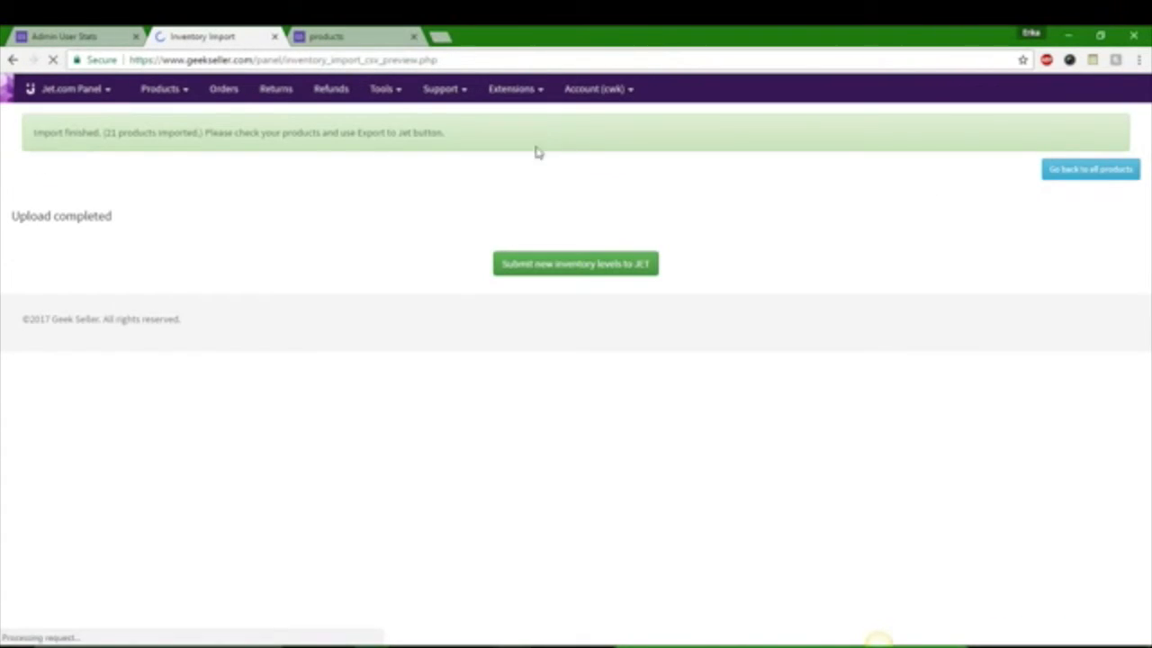
click(571, 268)
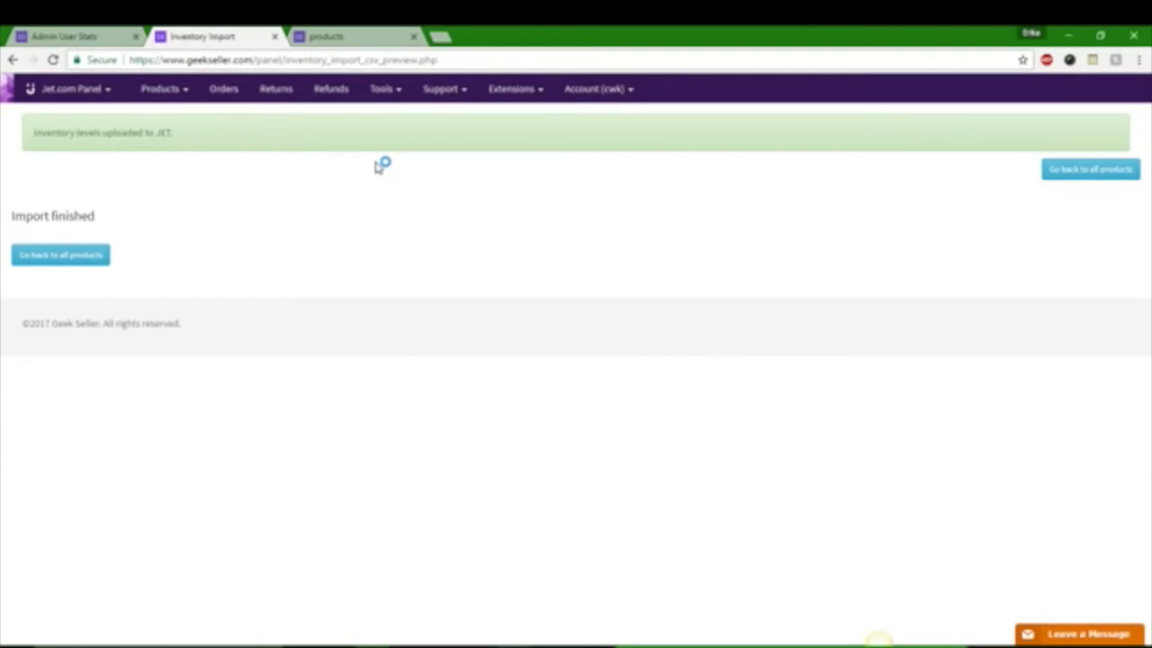
click(165, 98)
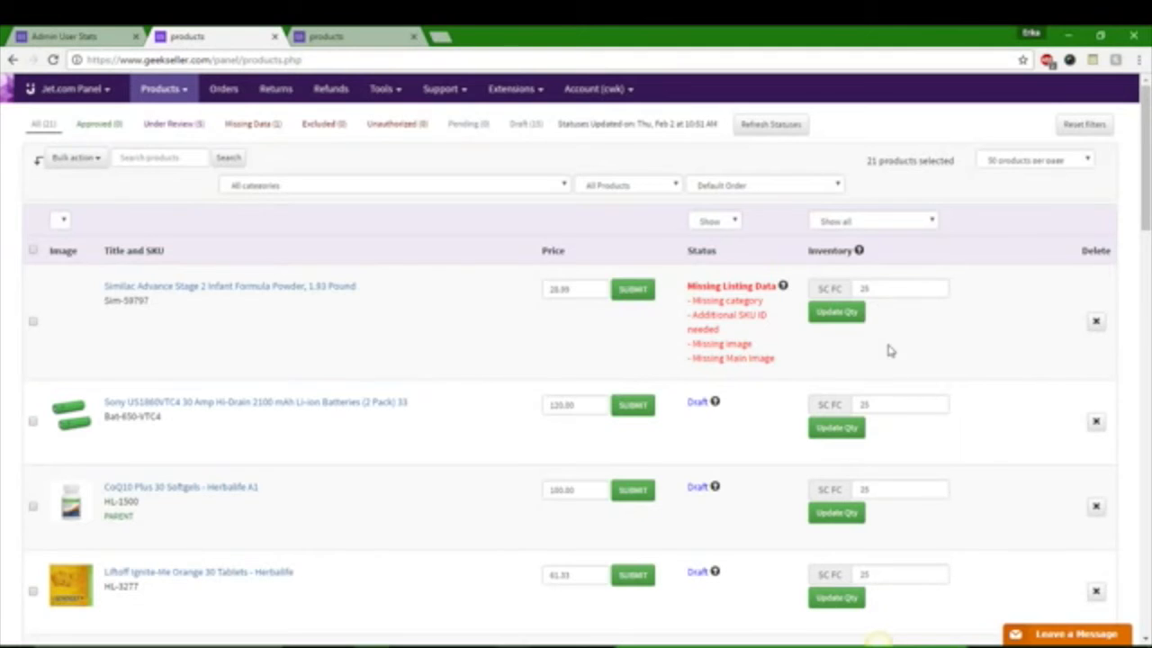
Step: Switch to the Walmart panel, open its Inventory Update page and download the inventory CSV file
click(362, 34)
mouse_move(183, 88)
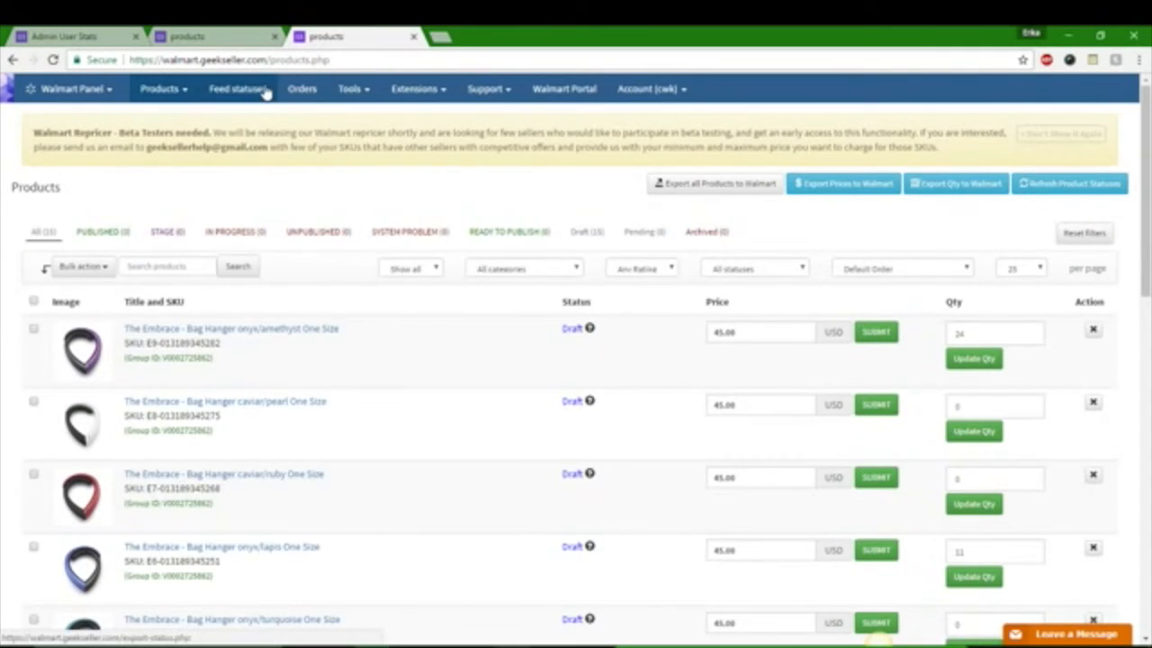
mouse_move(350, 88)
click(351, 144)
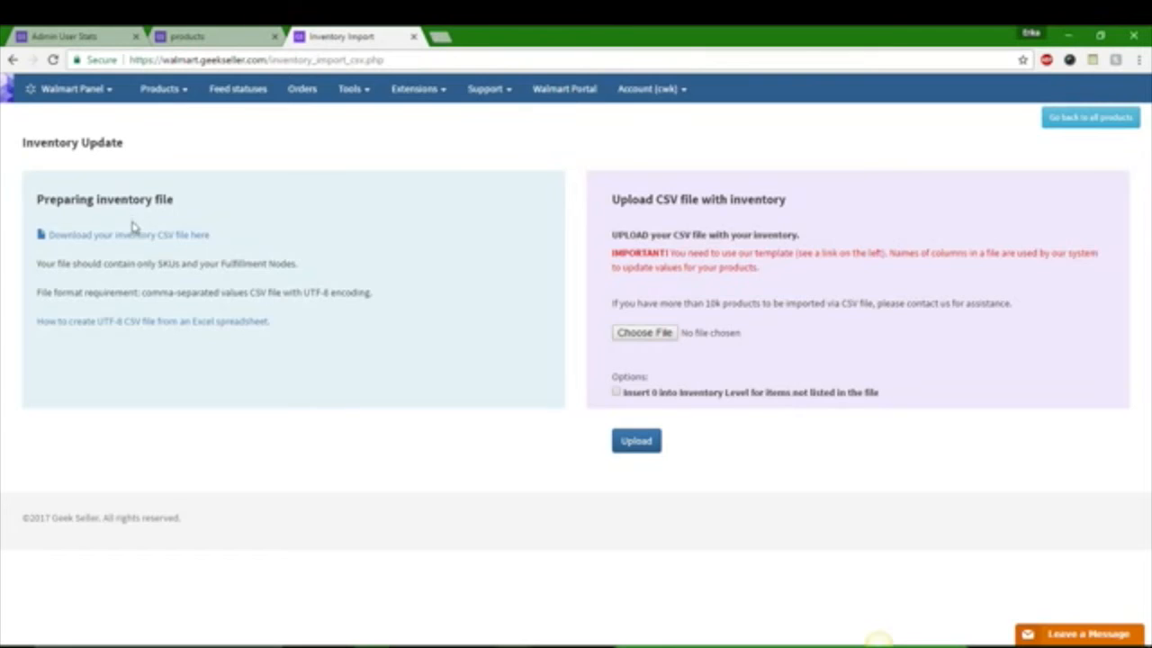
click(132, 236)
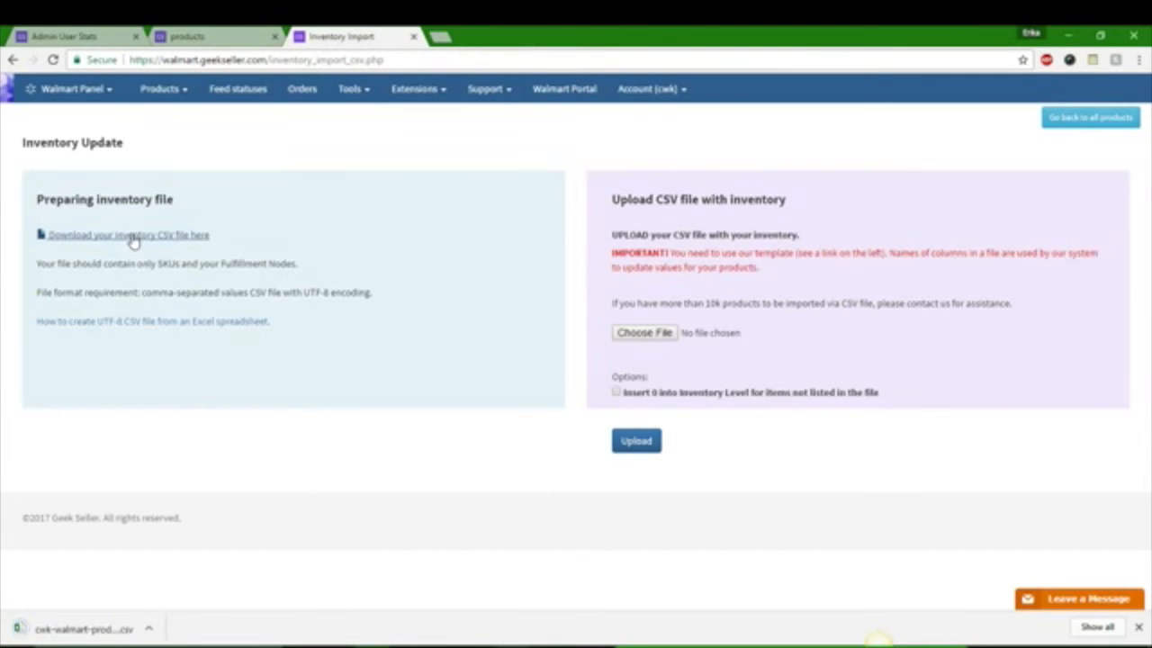
Step: Open the downloaded Walmart inventory CSV in Excel and fit column B to its quantityAmount header
click(65, 627)
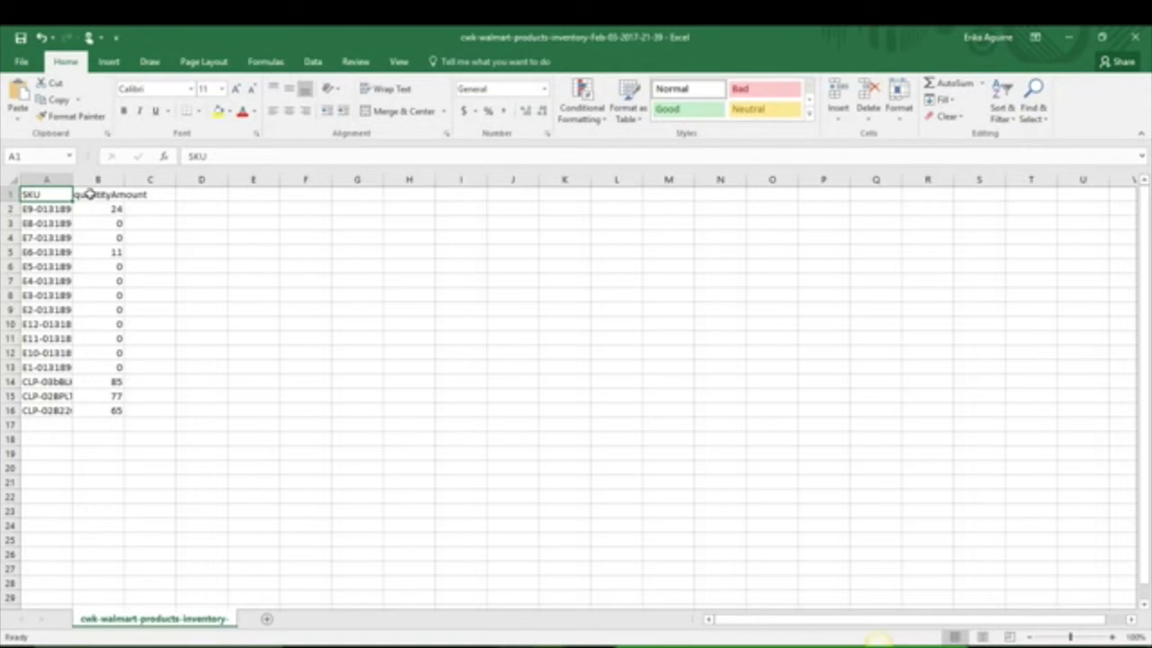
double_click(124, 179)
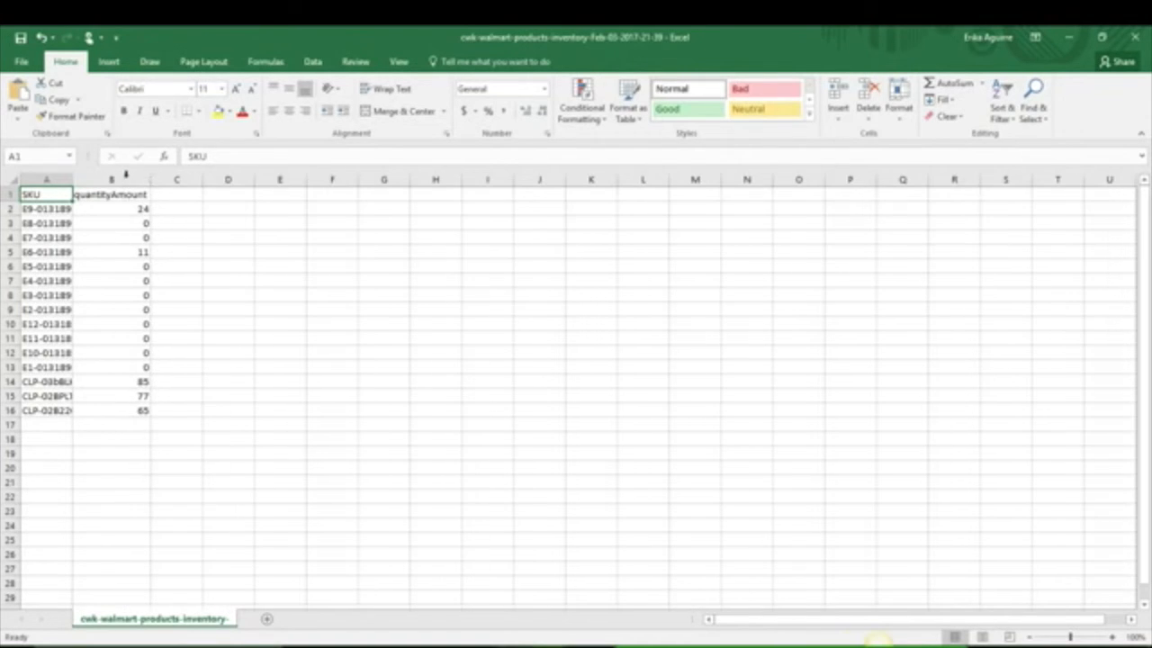
Step: Fit column A of the Walmart inventory sheet to the full length of its SKUs
double_click(71, 179)
click(70, 177)
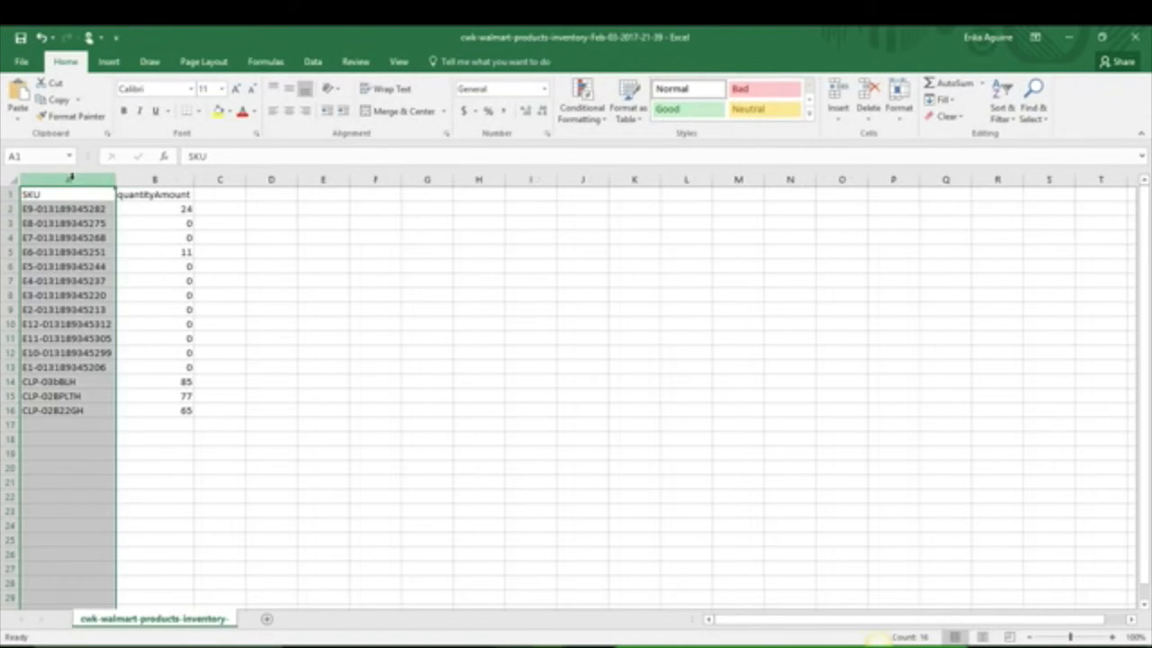
click(267, 298)
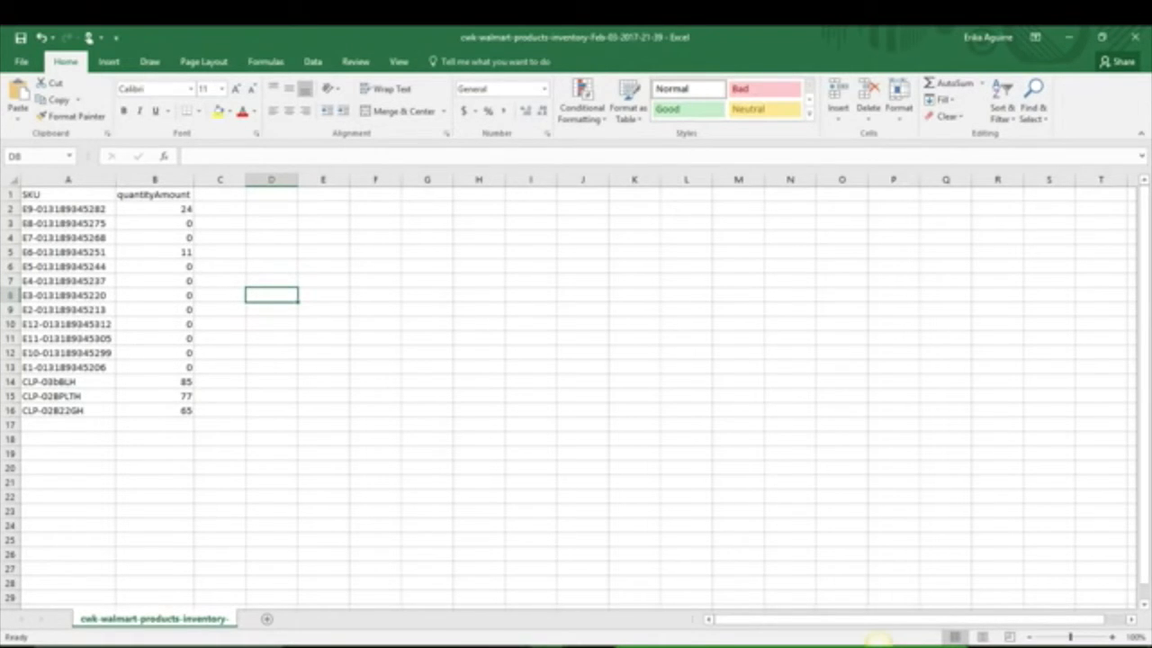
click(510, 608)
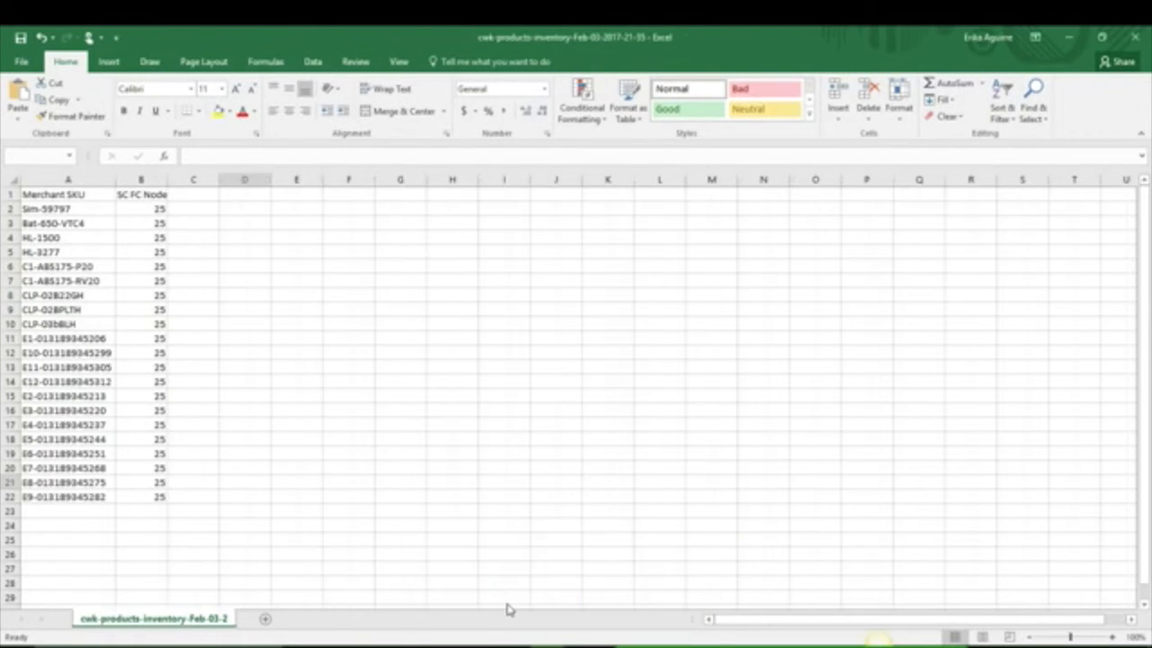
click(45, 196)
click(147, 194)
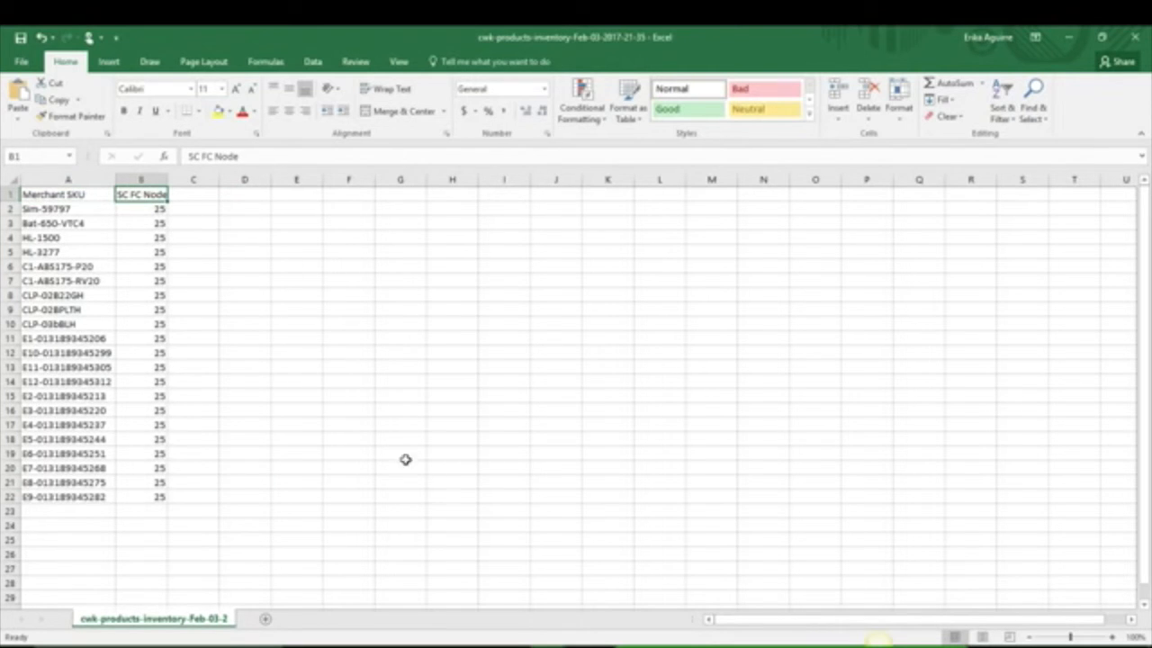
Step: Compare with the SKU and quantityAmount headers in the Walmart workbook, and return to the Walmart Inventory Update page in Chrome
click(547, 646)
click(576, 608)
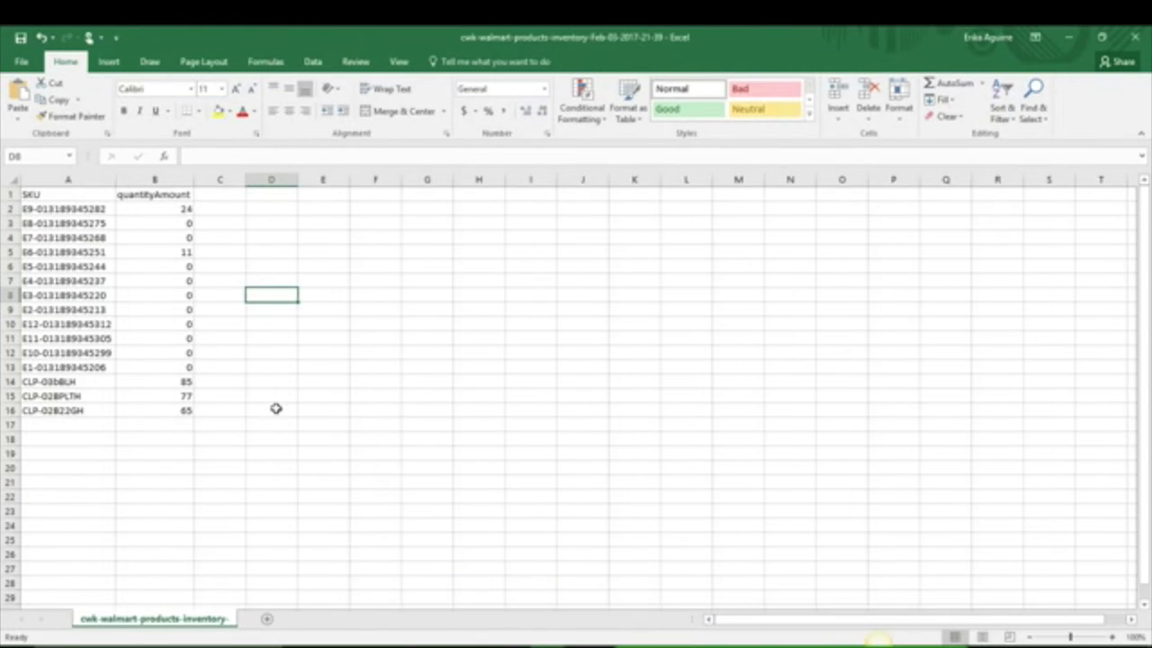
click(33, 195)
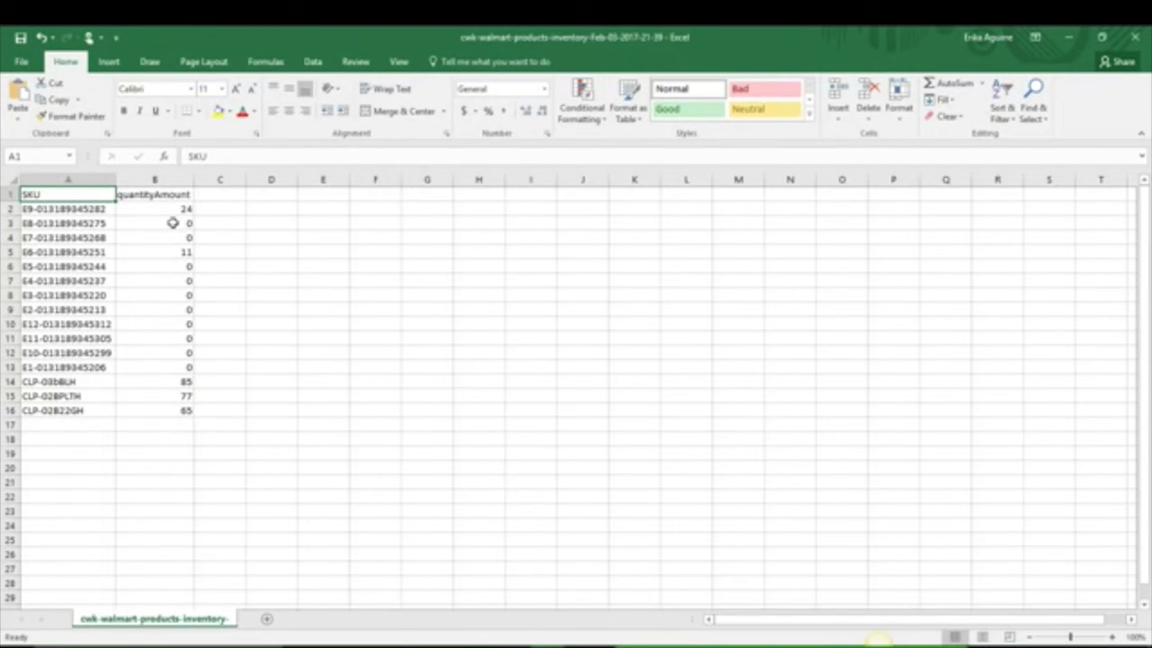
click(133, 194)
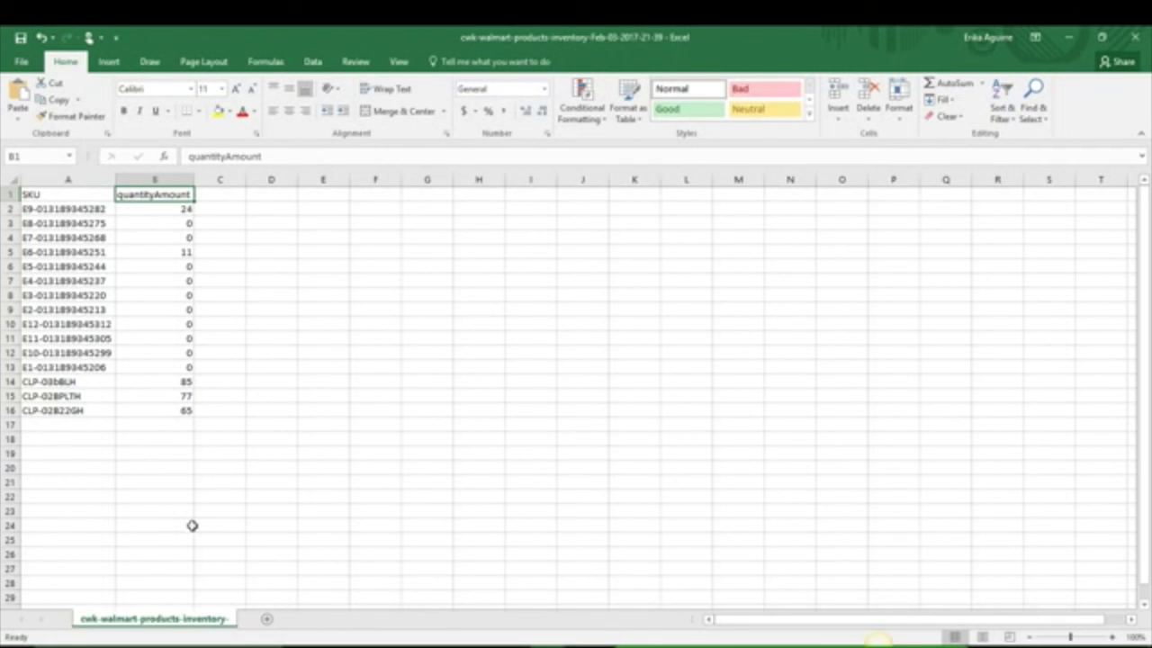
click(1067, 38)
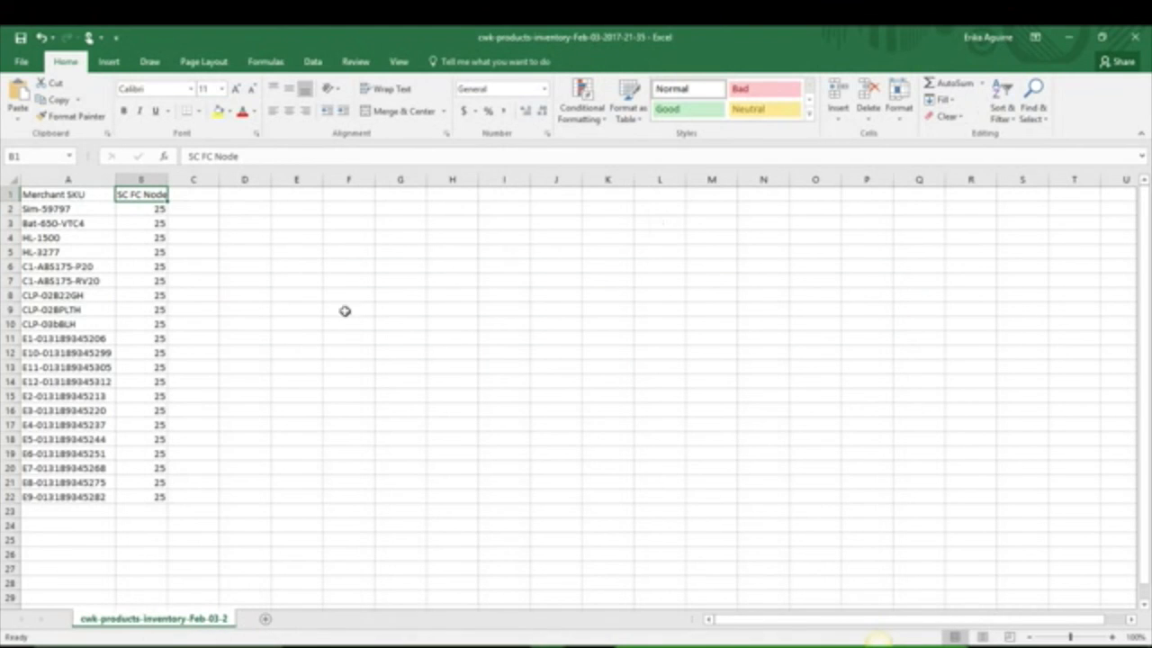
click(1067, 37)
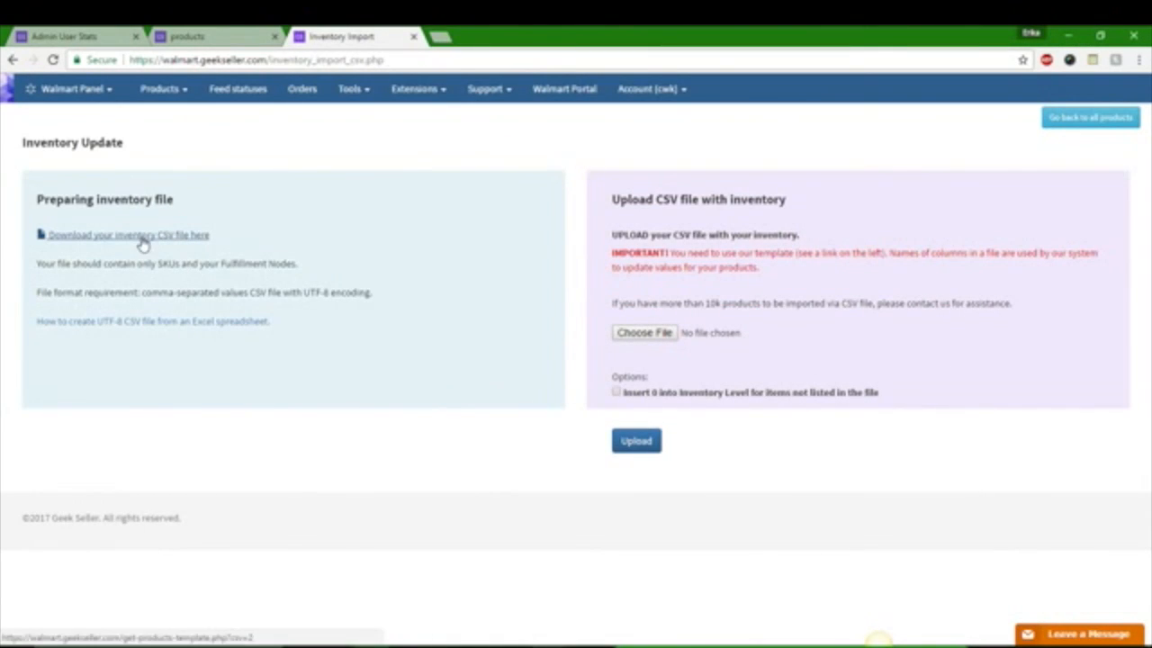